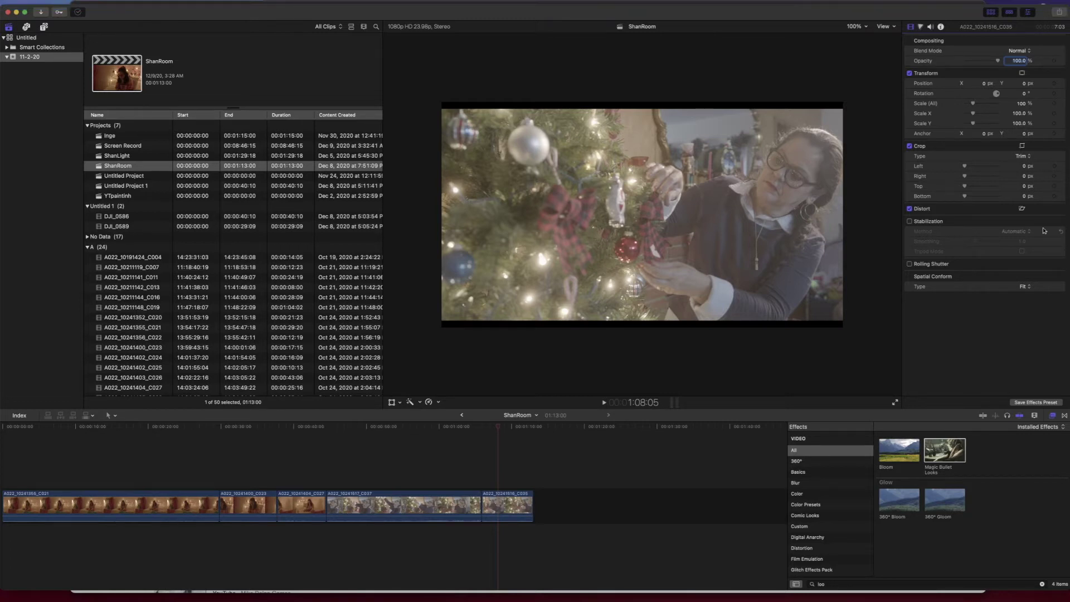
Drag Magic Bullet Looks from the Effects browser onto the last clip of the ShanRoom timeline.
drag(951, 453, 521, 507)
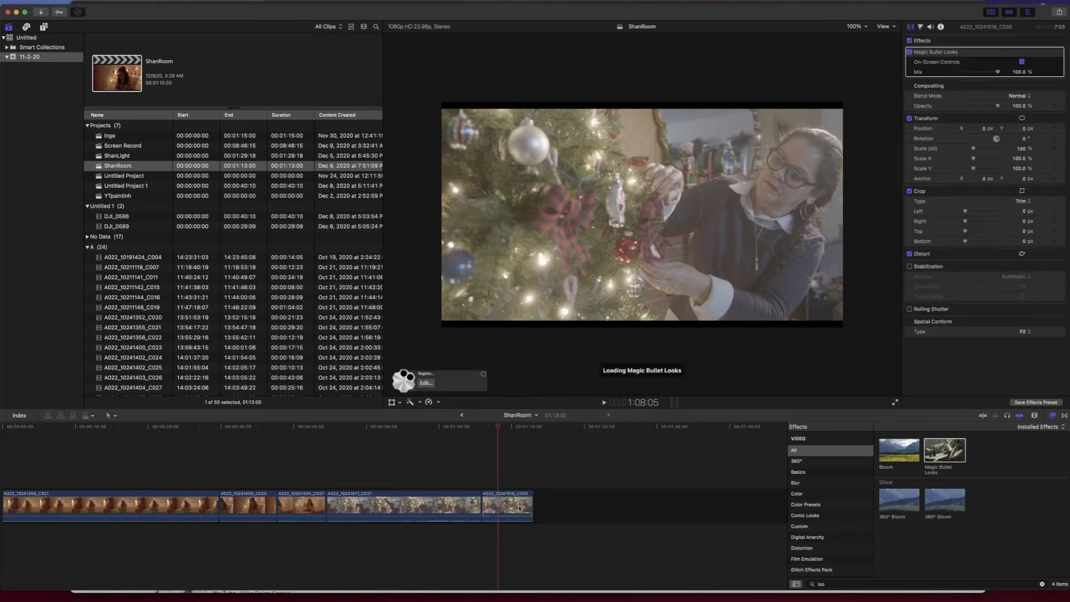
Open the Magic Bullet Looks editor for the clip using Edit... in the viewer.
click(425, 383)
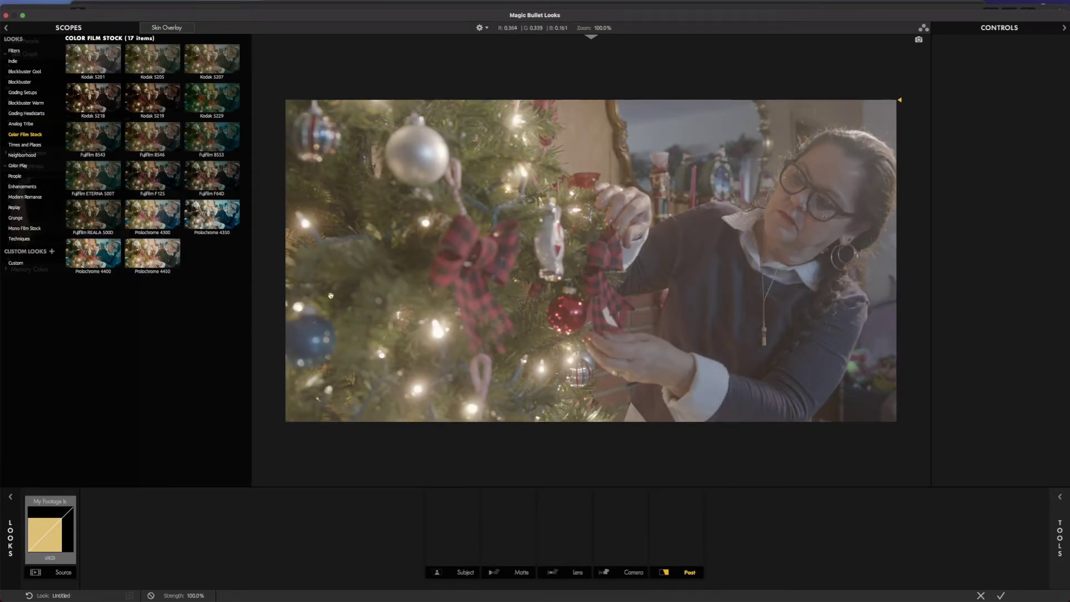
Compare the Fujifilm F64D and Fujifilm 8546 film stock looks, ending on Fujifilm 8546.
click(211, 176)
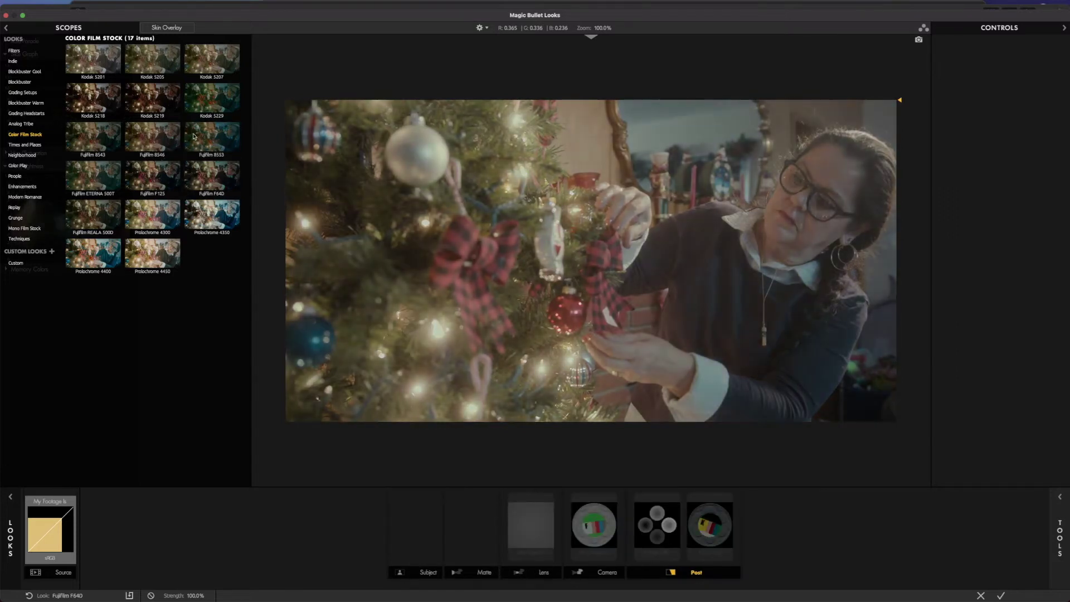
click(212, 170)
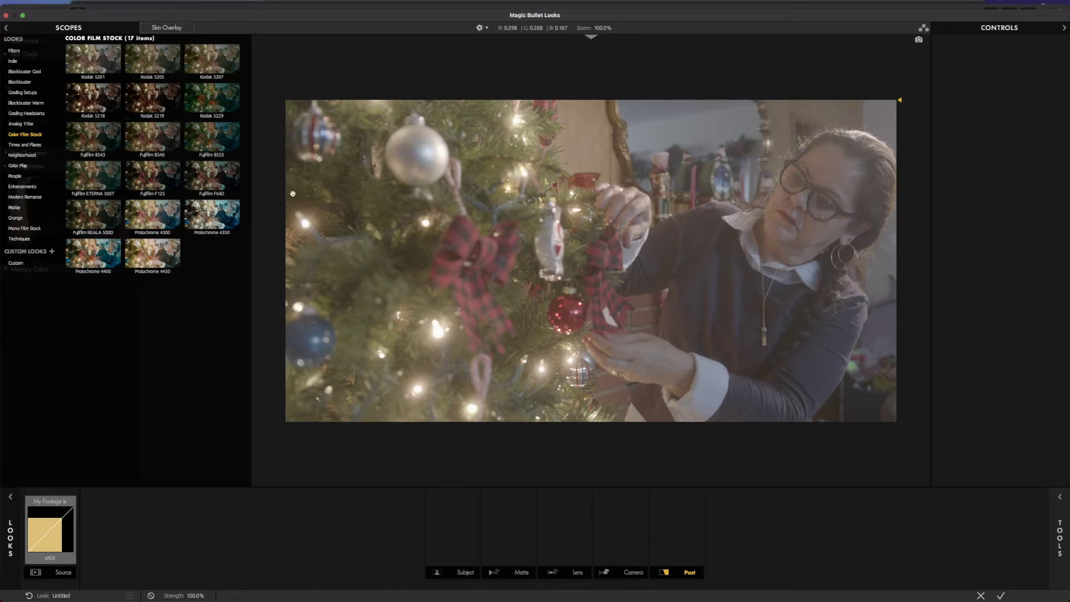
click(149, 138)
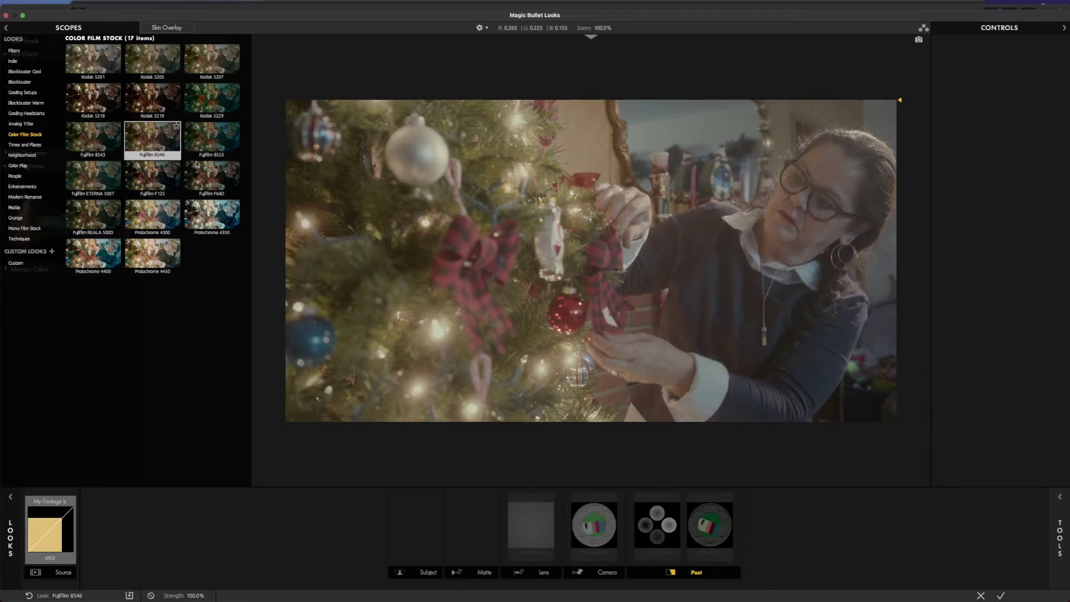
click(207, 176)
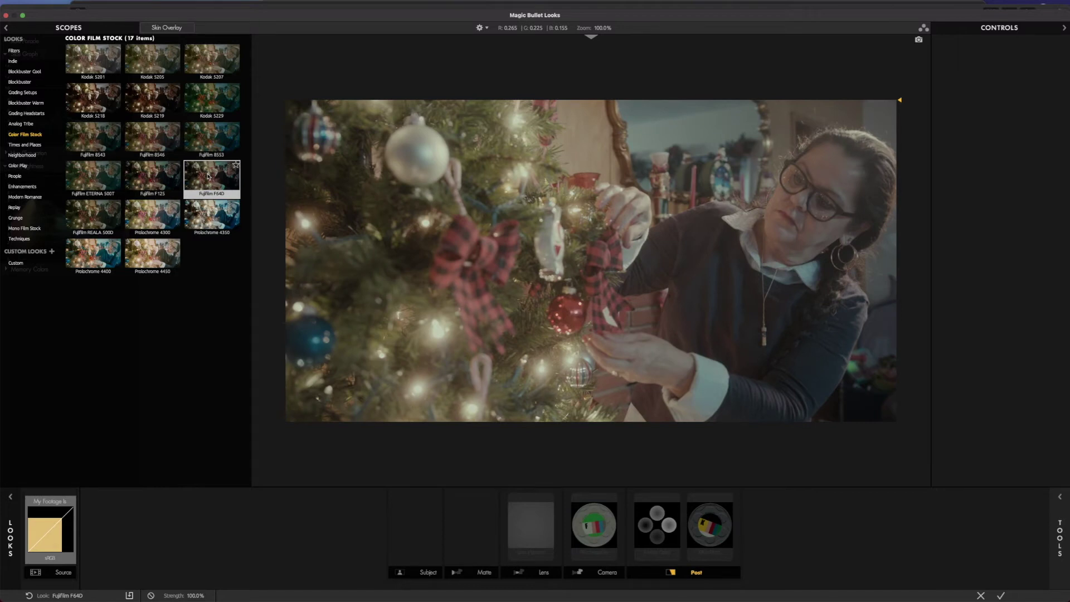
click(160, 137)
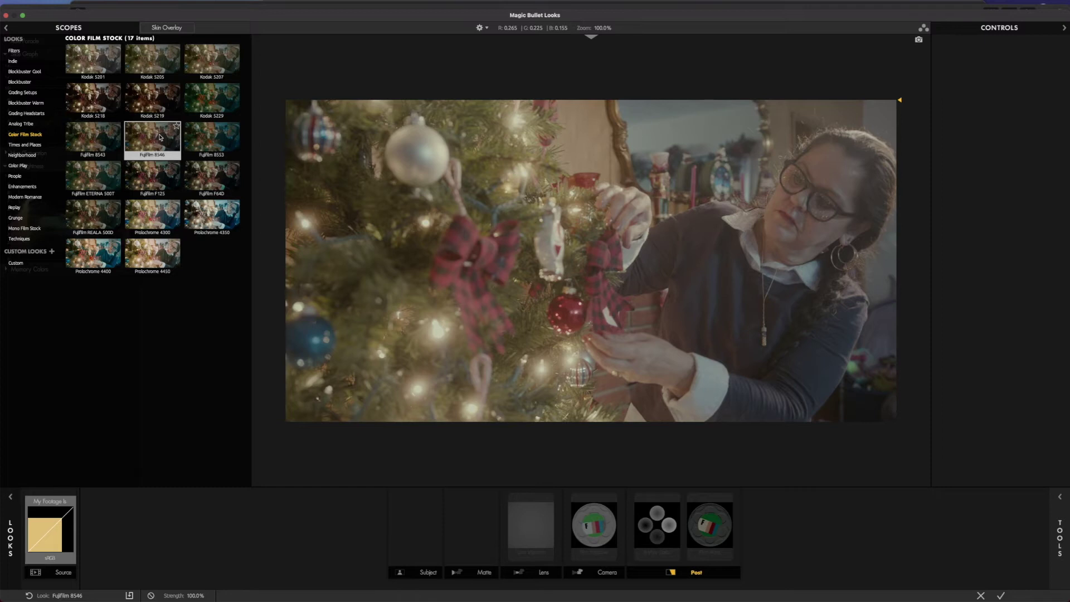
Try Fujifilm F125, go back to Fujifilm F64D, and accept the look.
click(163, 169)
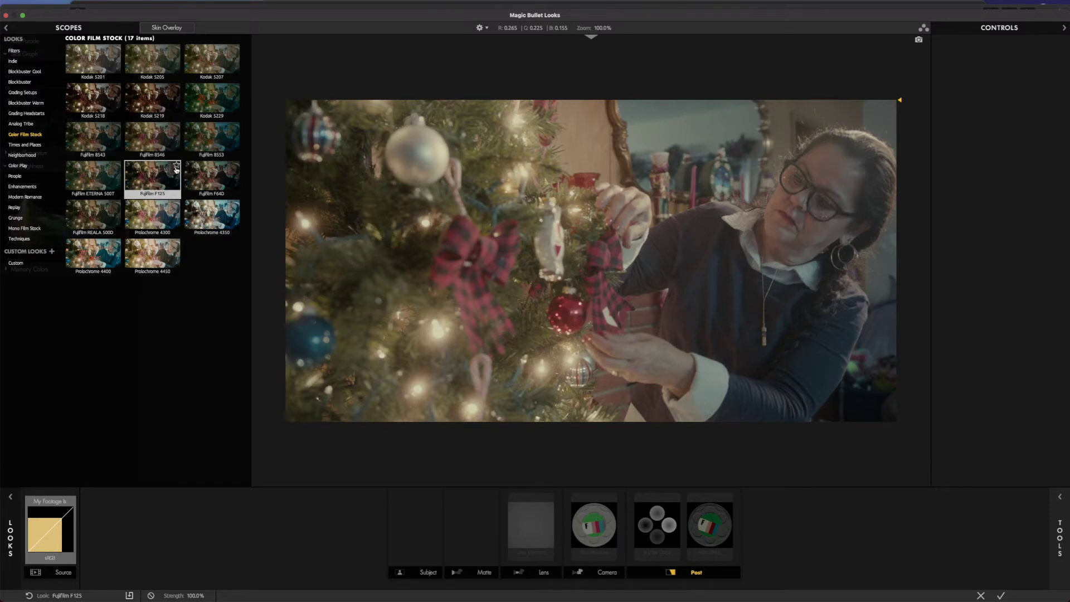
click(206, 170)
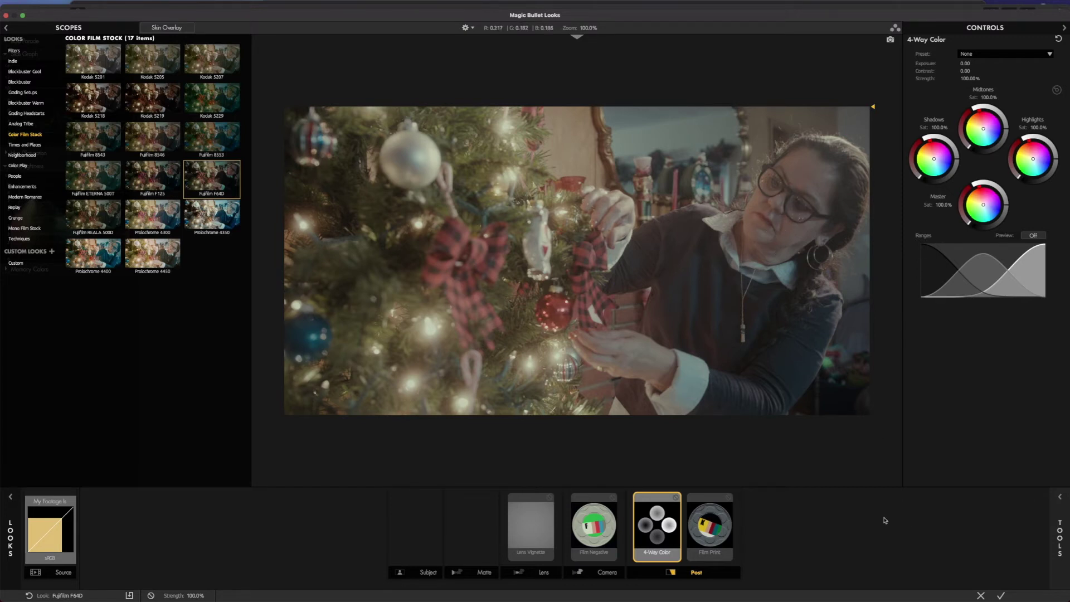
click(1001, 595)
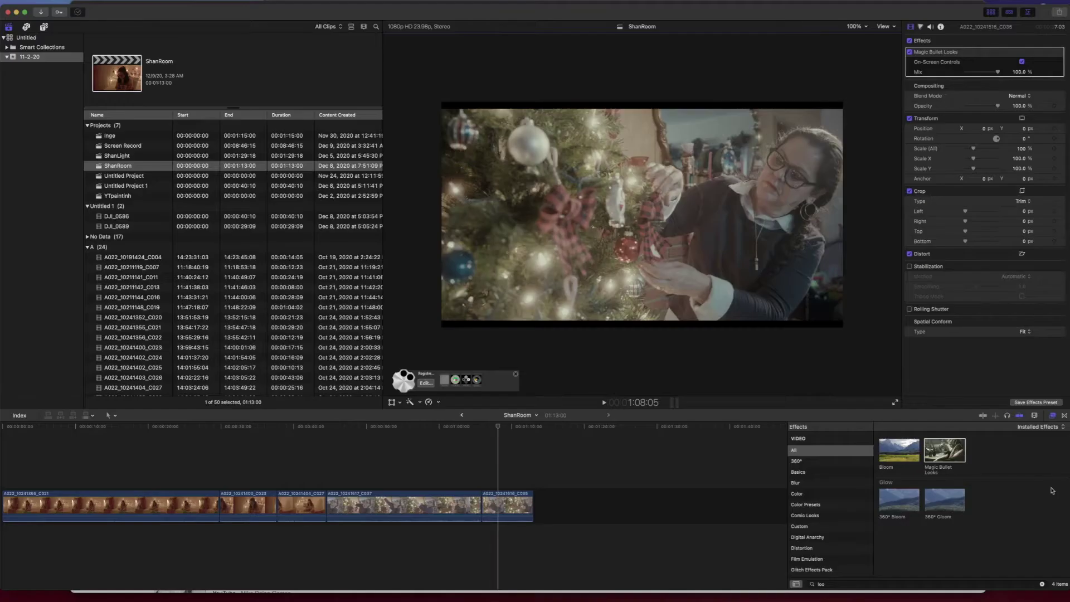
Add a Color Wheels correction to the clip from the Color inspector.
click(922, 28)
click(932, 40)
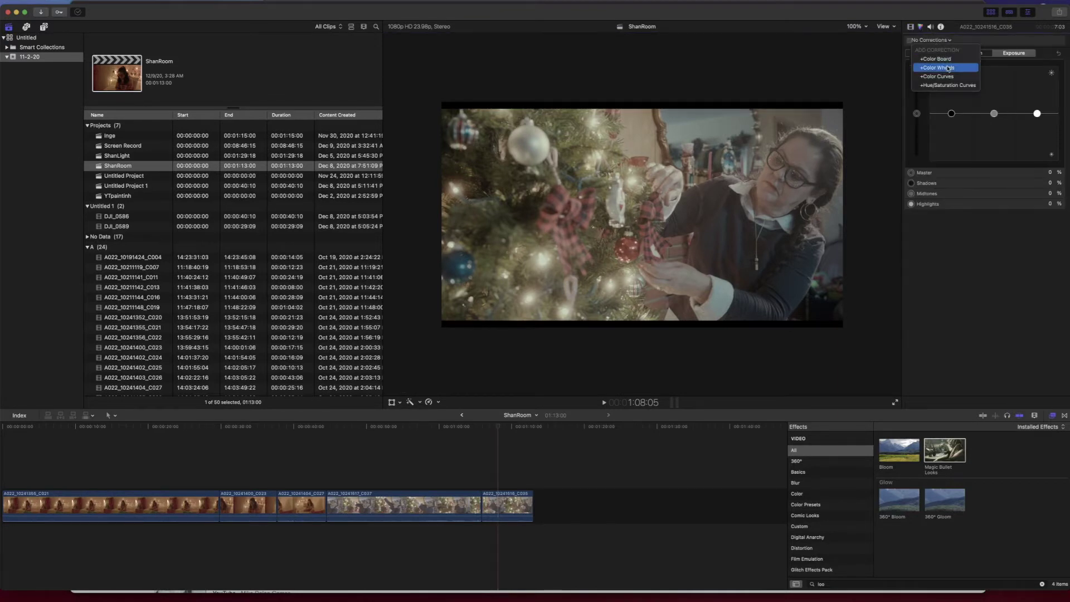
click(948, 67)
Move Color Wheels 1 above Magic Bullet Looks and lower its midtone brightness.
click(910, 27)
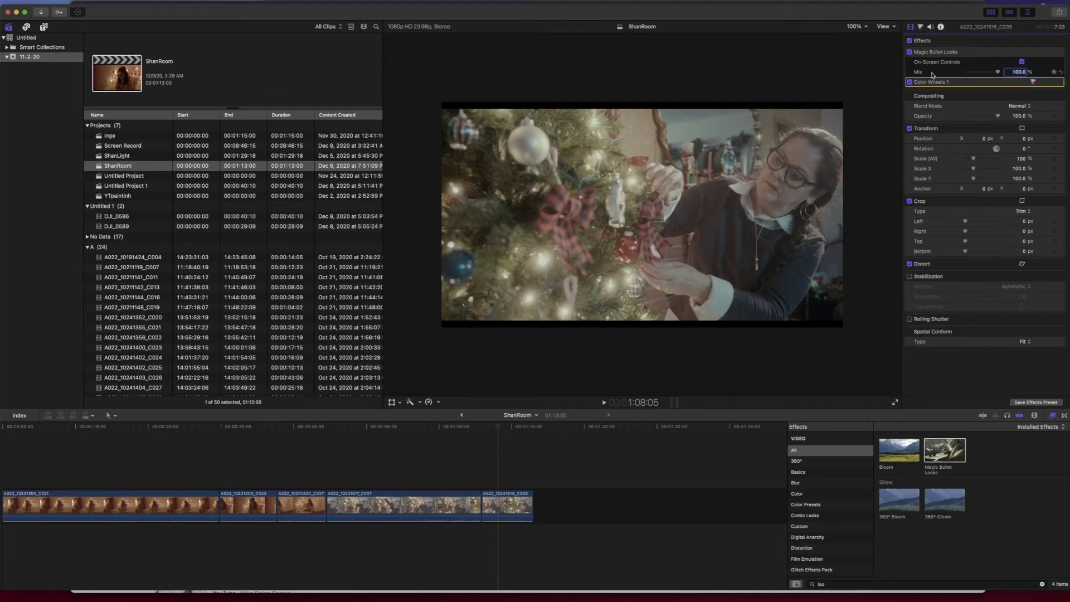
drag(934, 82, 941, 53)
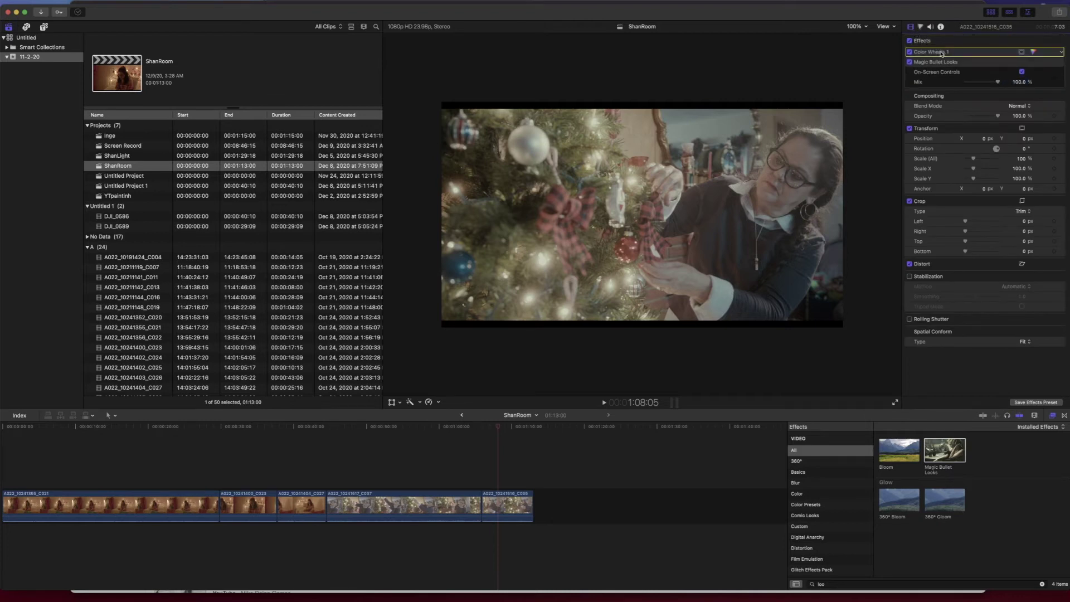
double_click(941, 53)
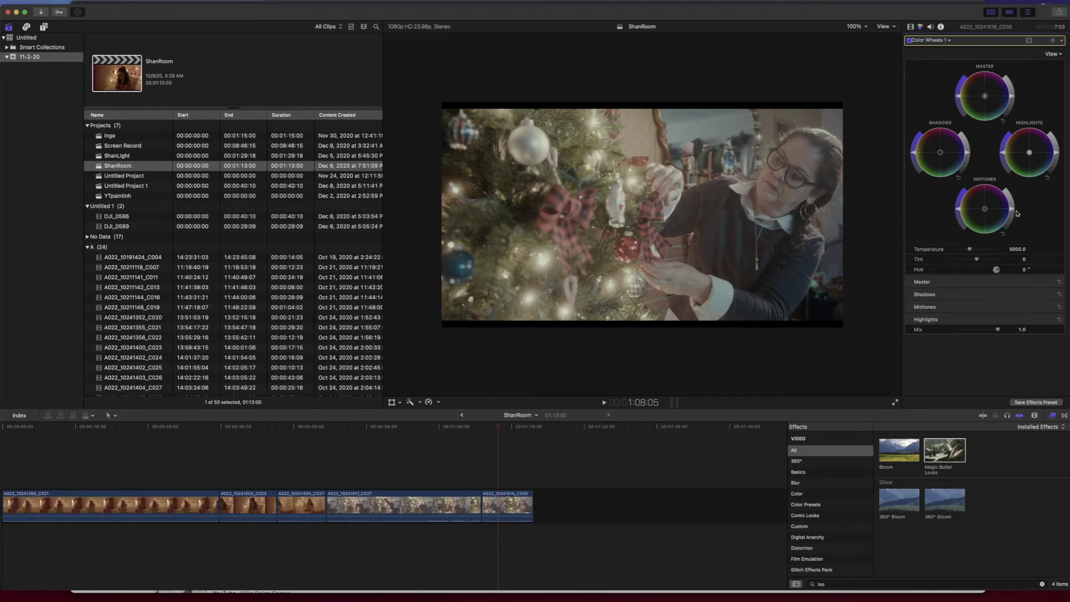
drag(1012, 211, 1012, 216)
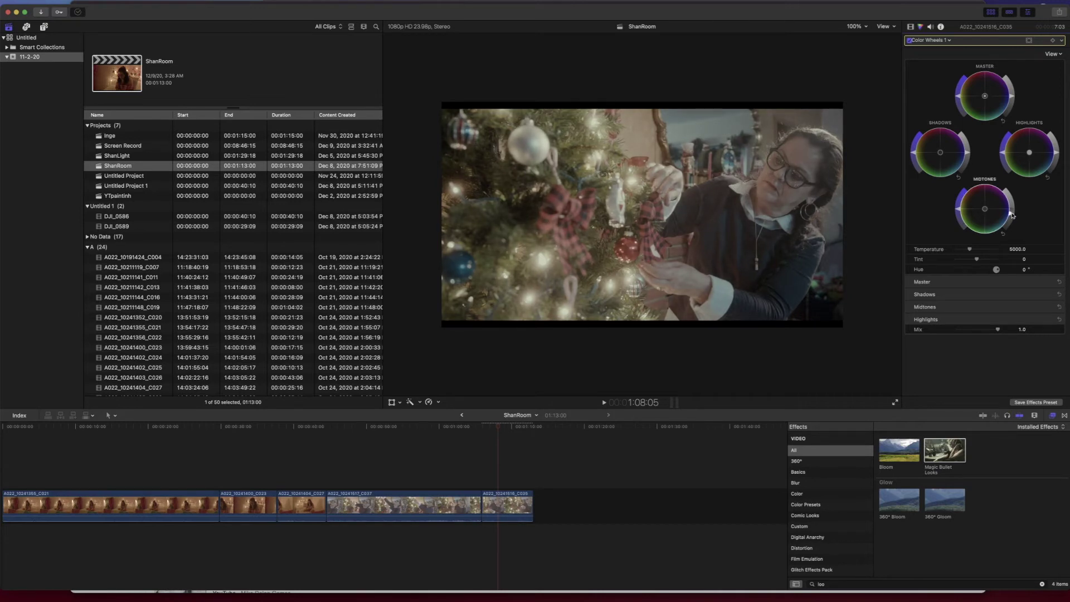
Show the luma waveform, darken the midtones slightly more, select Shadows, then hide the scope.
key(super+7)
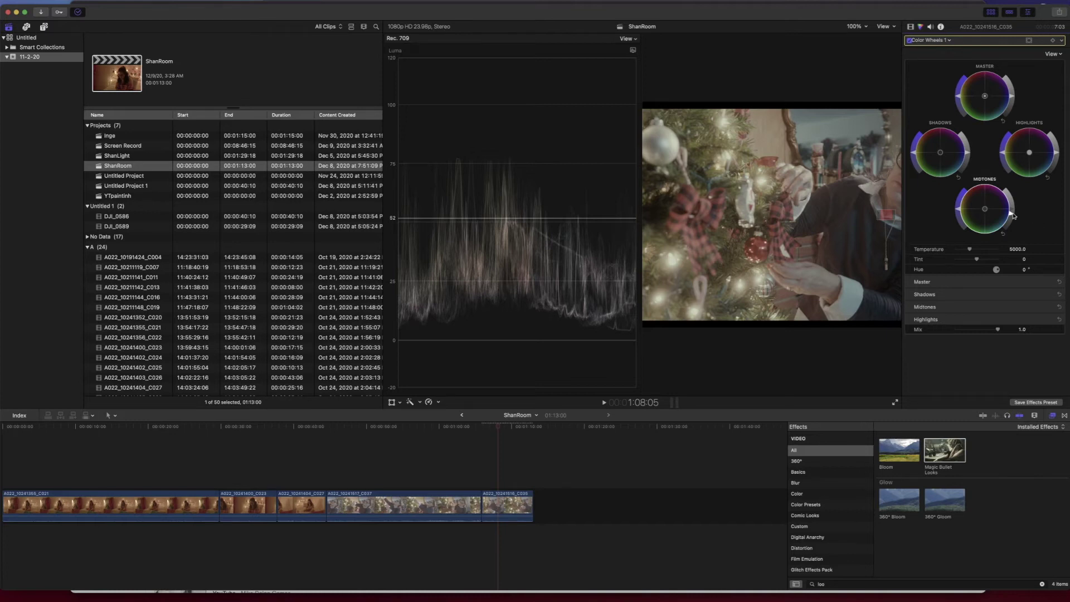
drag(1013, 217, 1012, 220)
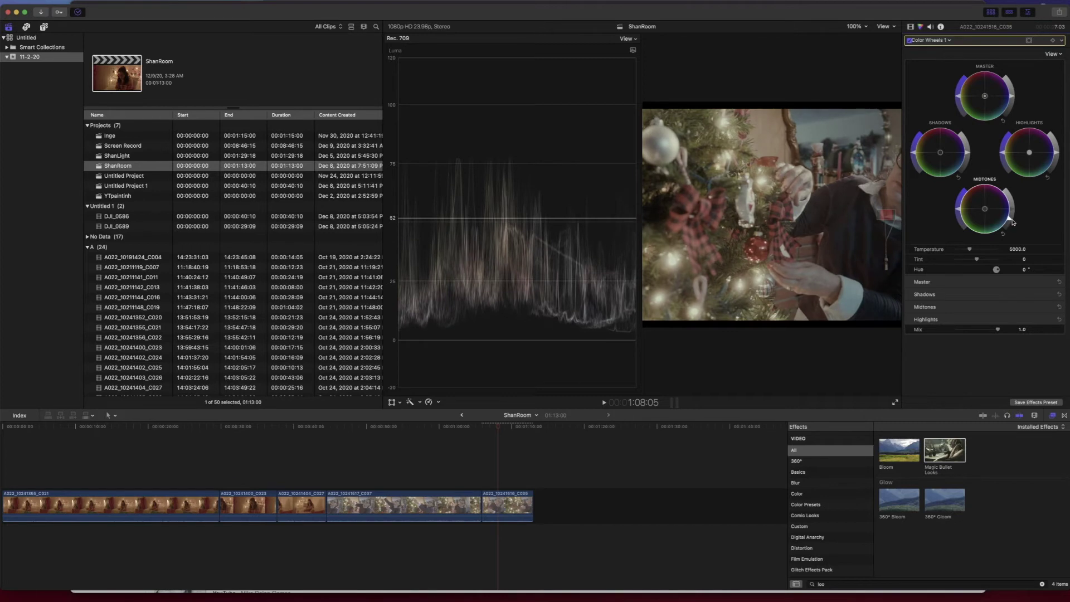
click(968, 160)
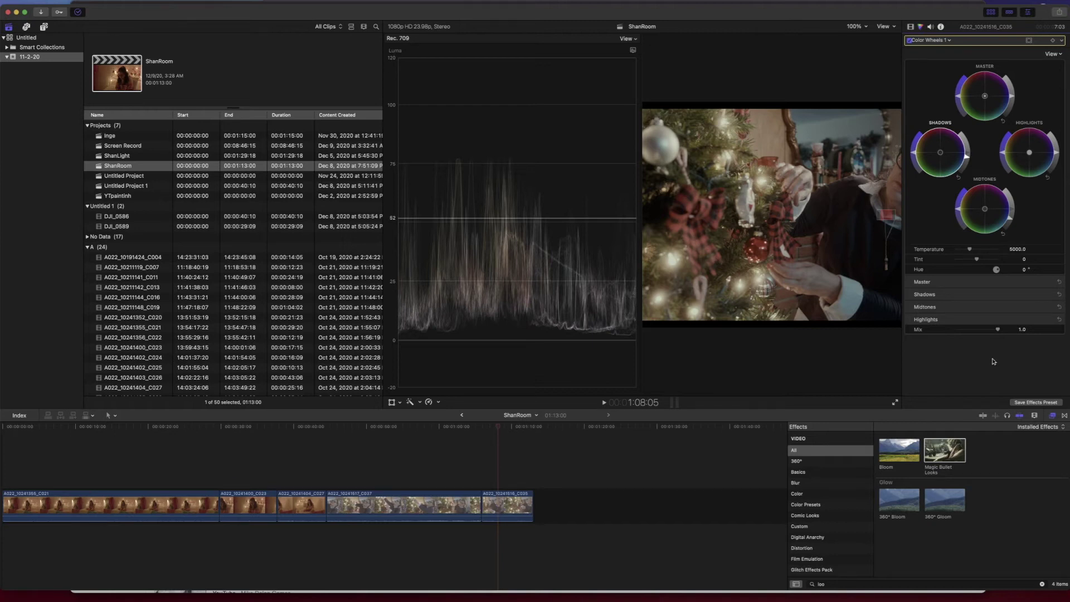
key(super+7)
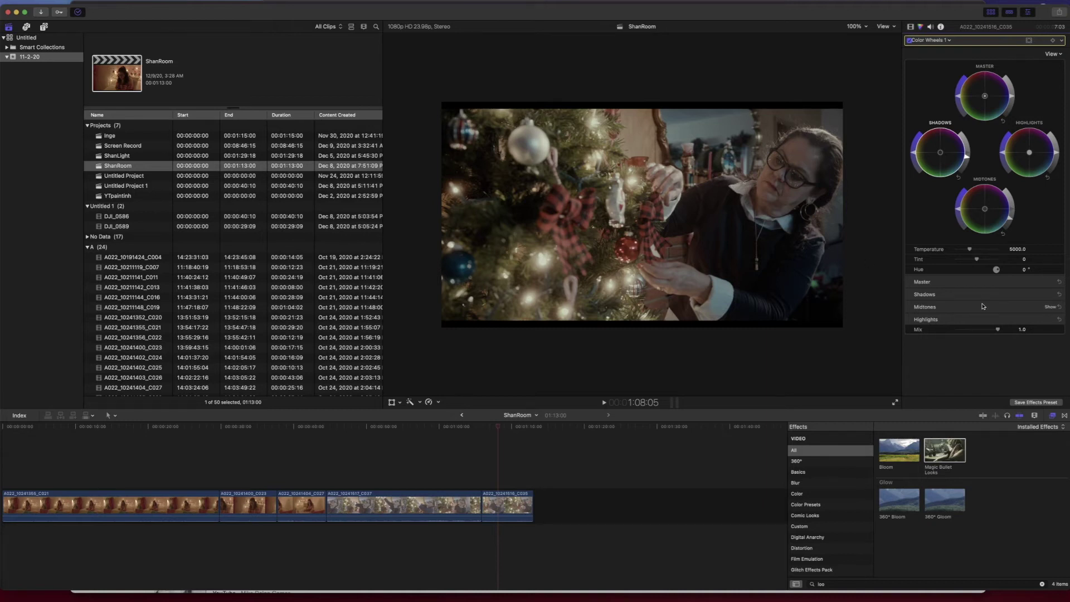
Try Color Wheels 1 below and above Magic Bullet Looks, leaving it above.
click(910, 27)
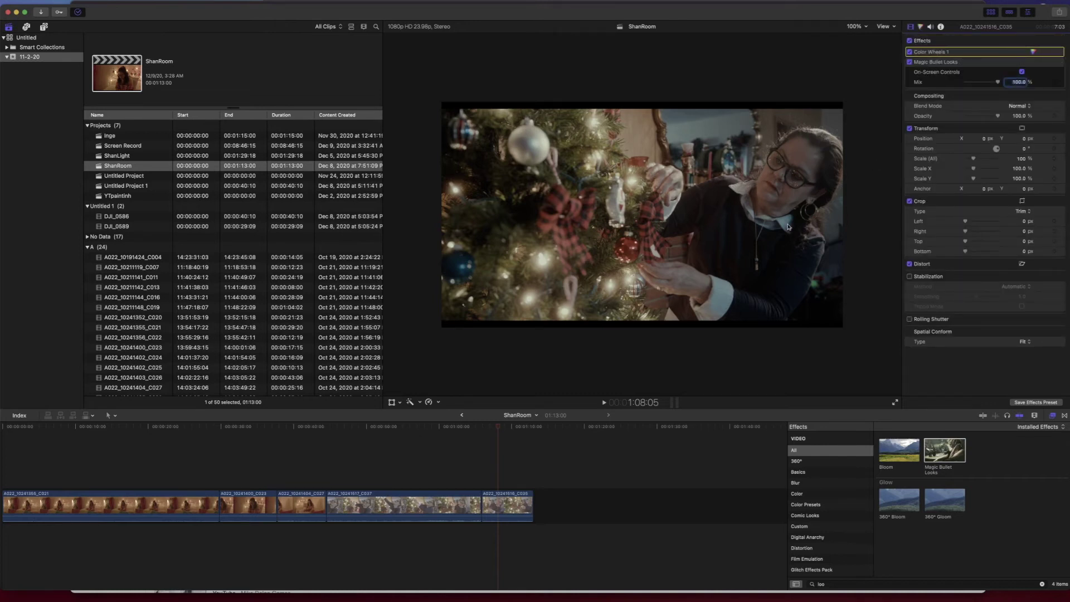
drag(926, 52, 935, 83)
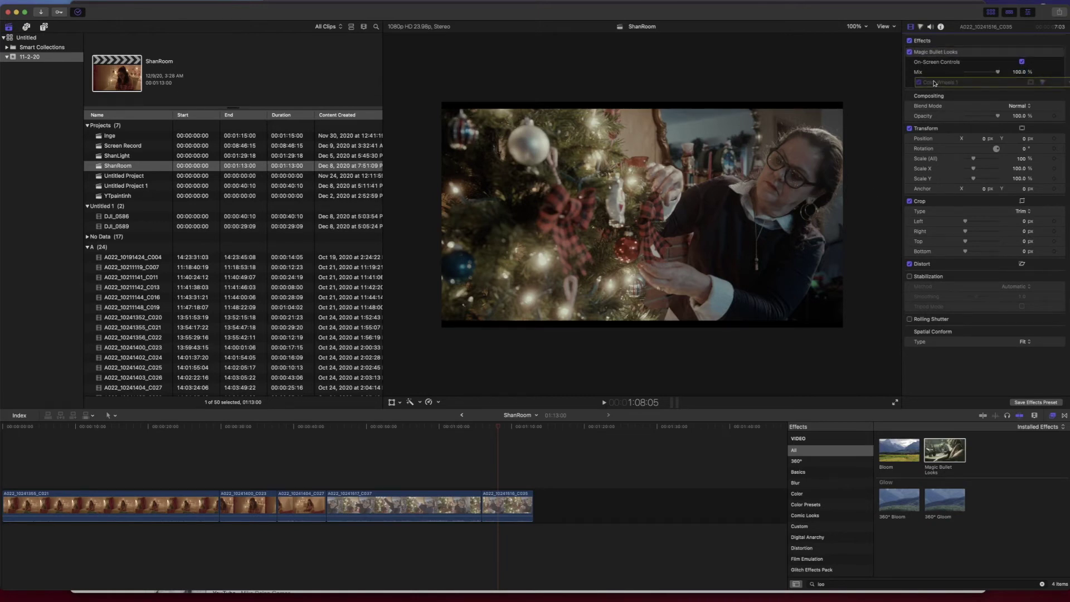
drag(934, 83, 935, 82)
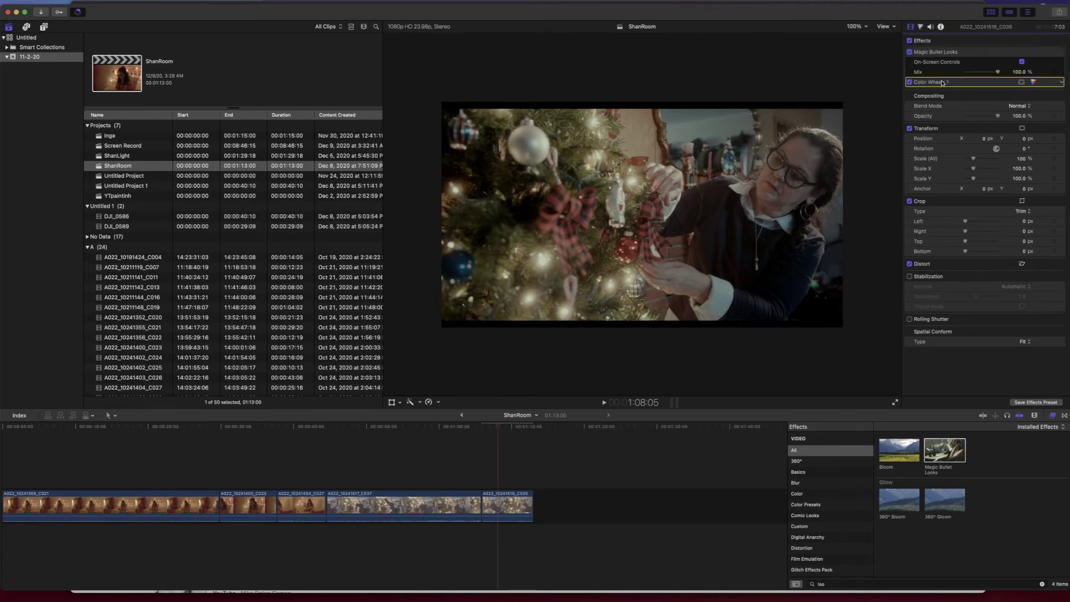
drag(941, 83, 948, 51)
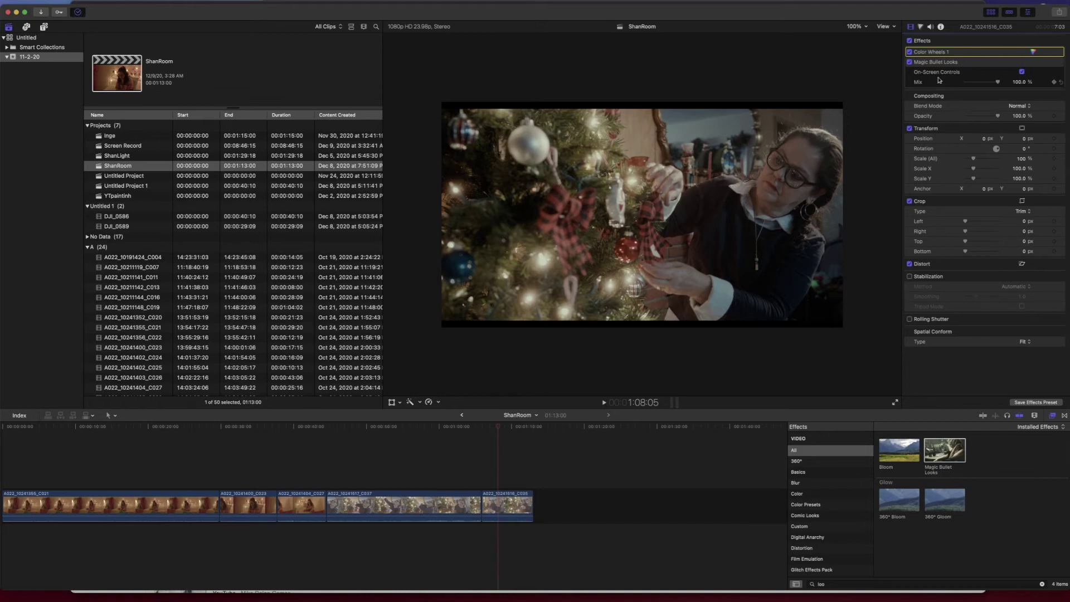
mouse_move(946, 60)
mouse_move(946, 87)
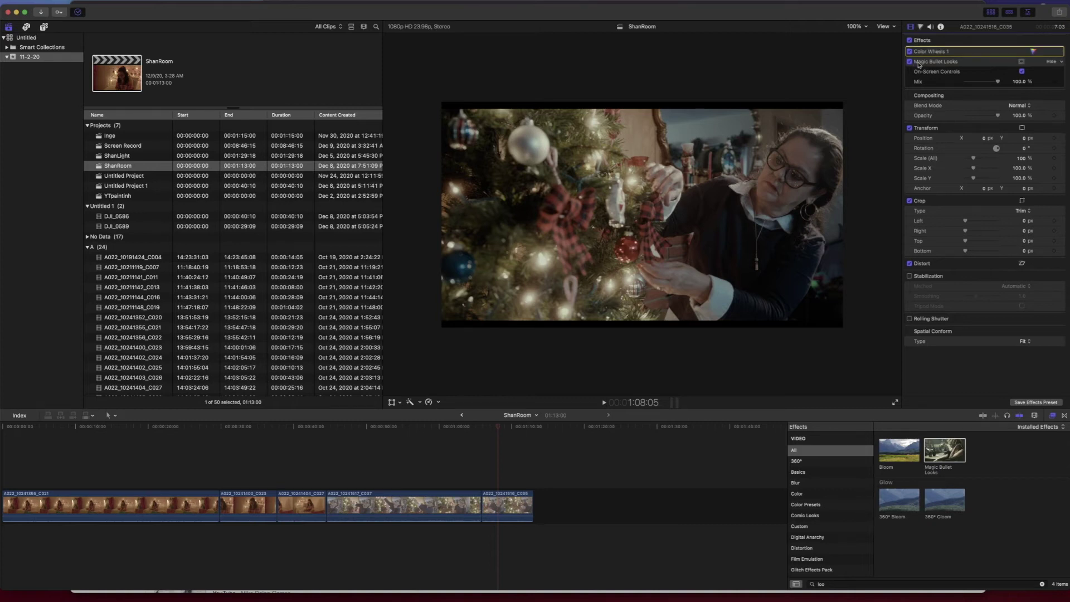
drag(931, 53, 935, 84)
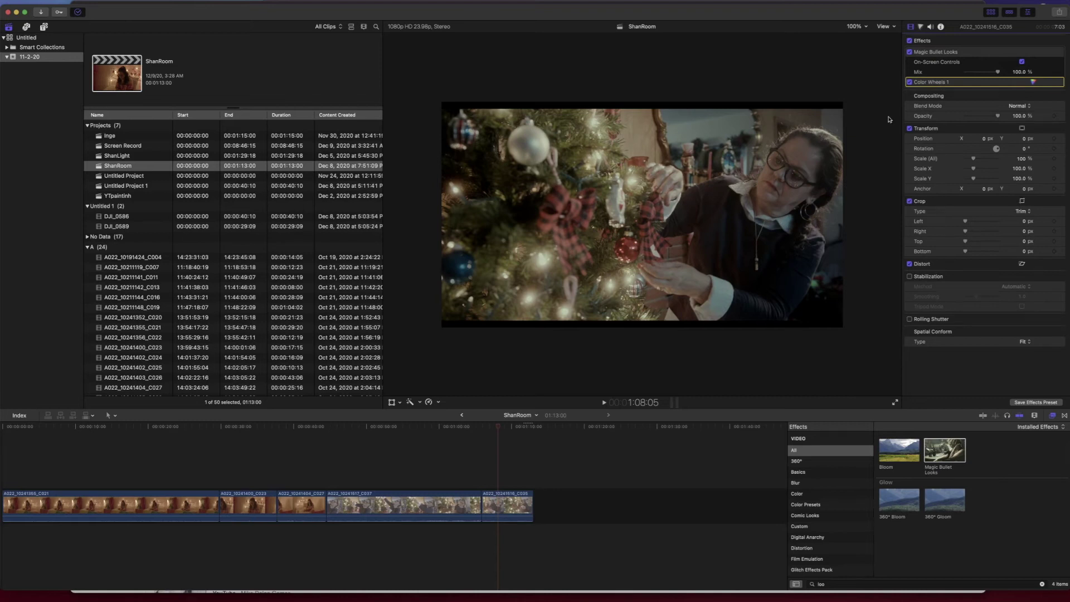
drag(923, 87, 929, 53)
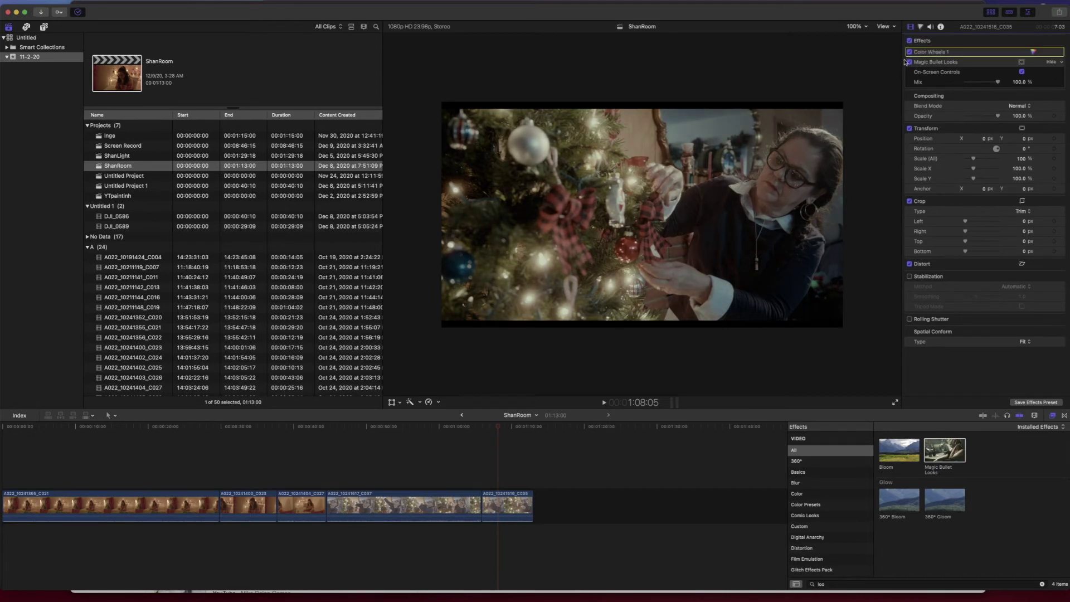
Toggle Magic Bullet Looks and Color Wheels 1 off and on to compare the look.
click(910, 63)
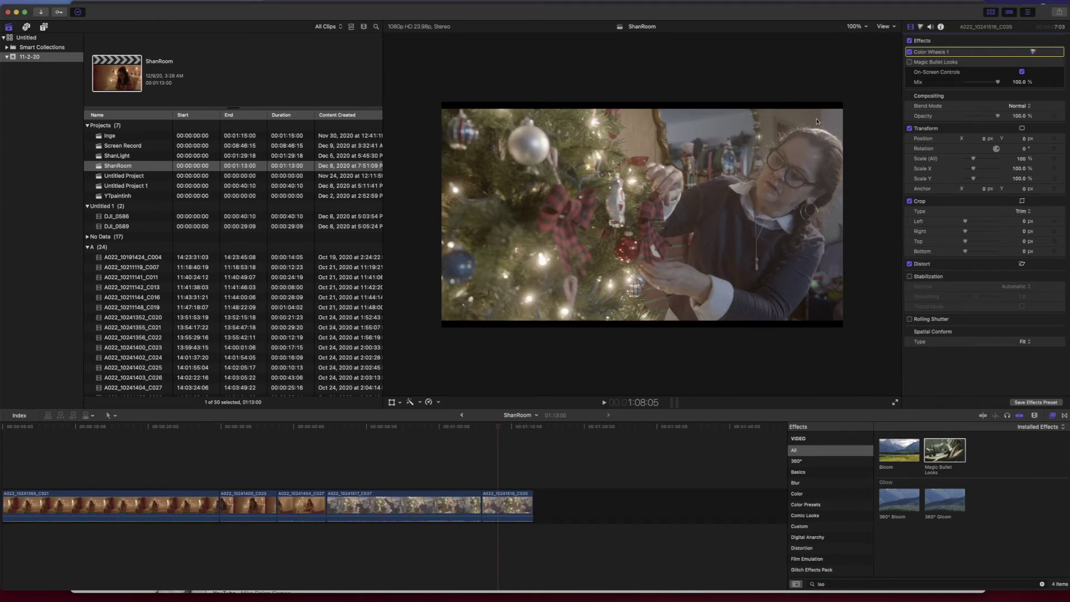
click(913, 64)
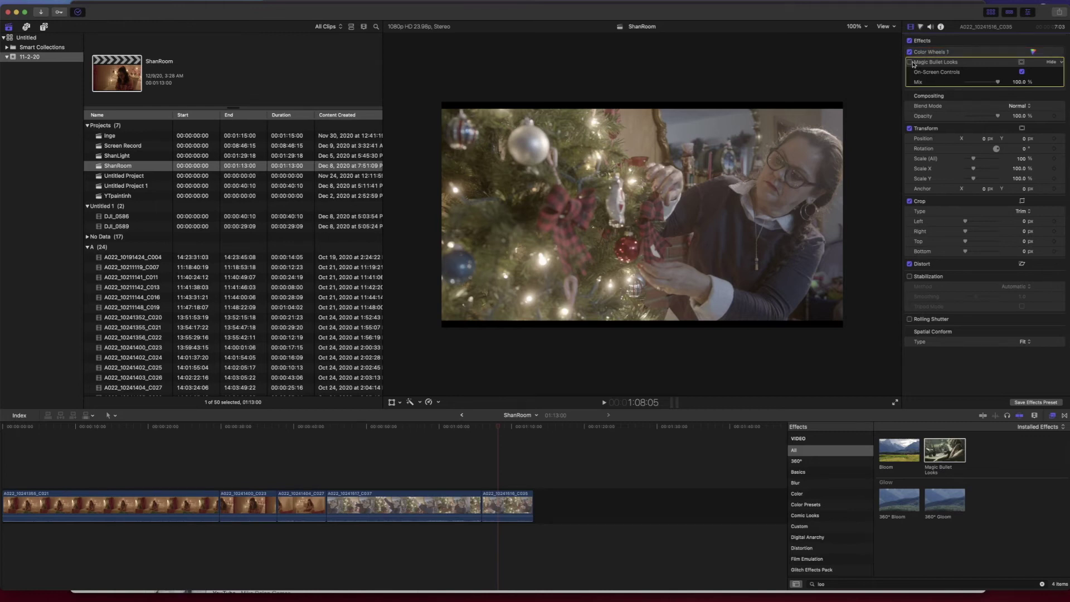
click(910, 62)
click(910, 62)
click(909, 52)
click(910, 62)
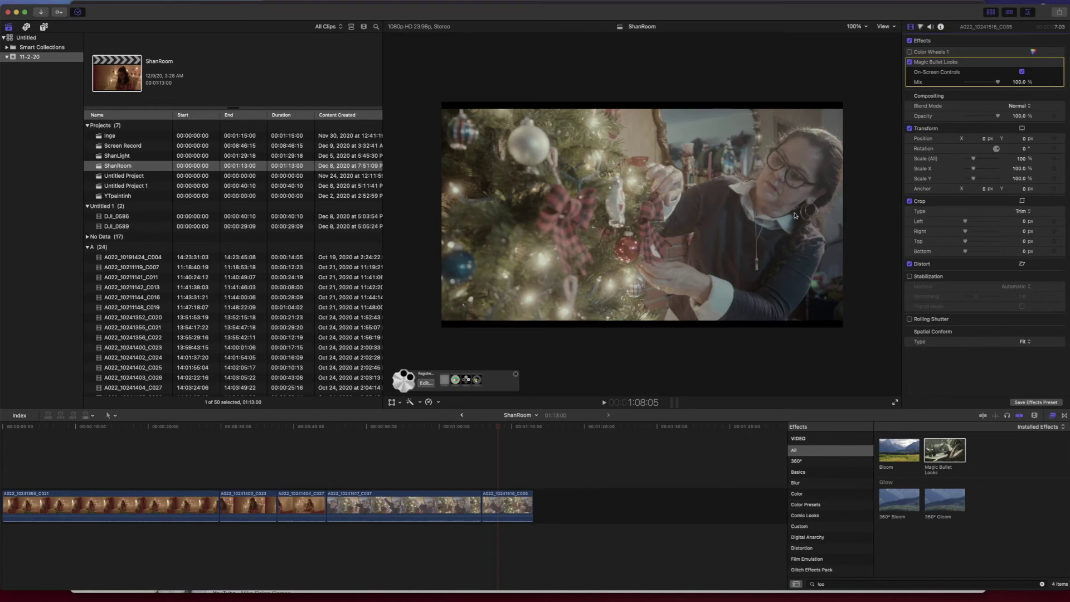
click(922, 55)
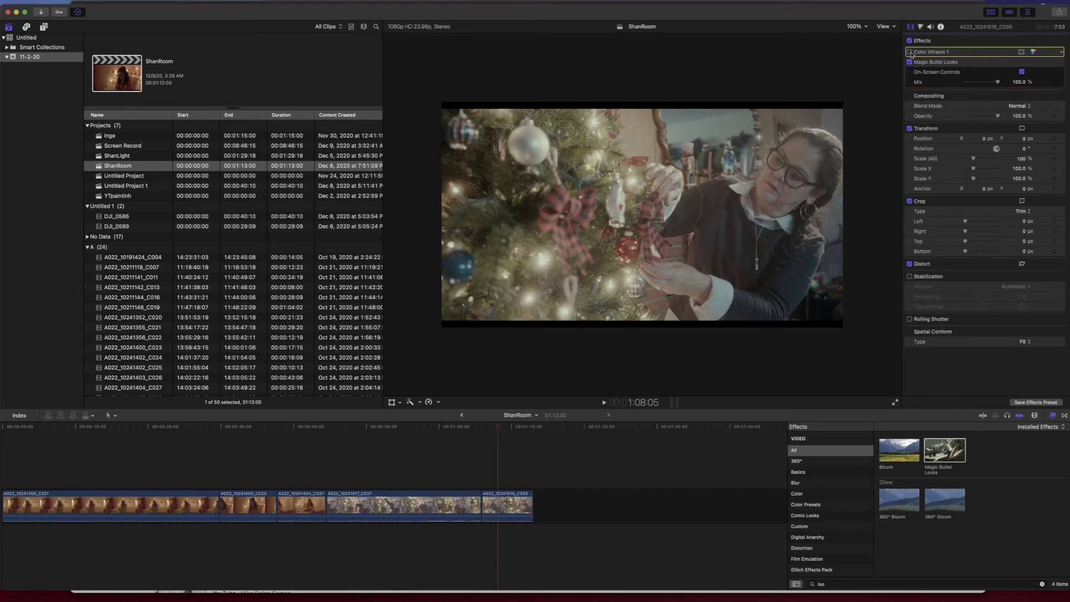
click(910, 52)
Expand Color Wheels 1's Highlights and Midtones and raise highlights saturation to 1.59.
double_click(925, 52)
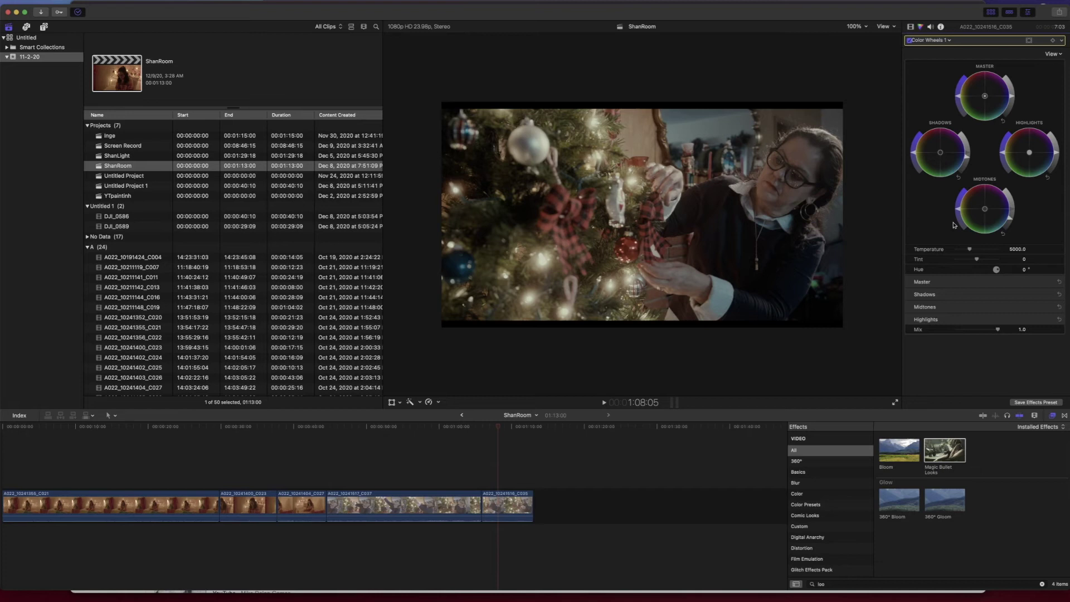
click(1050, 319)
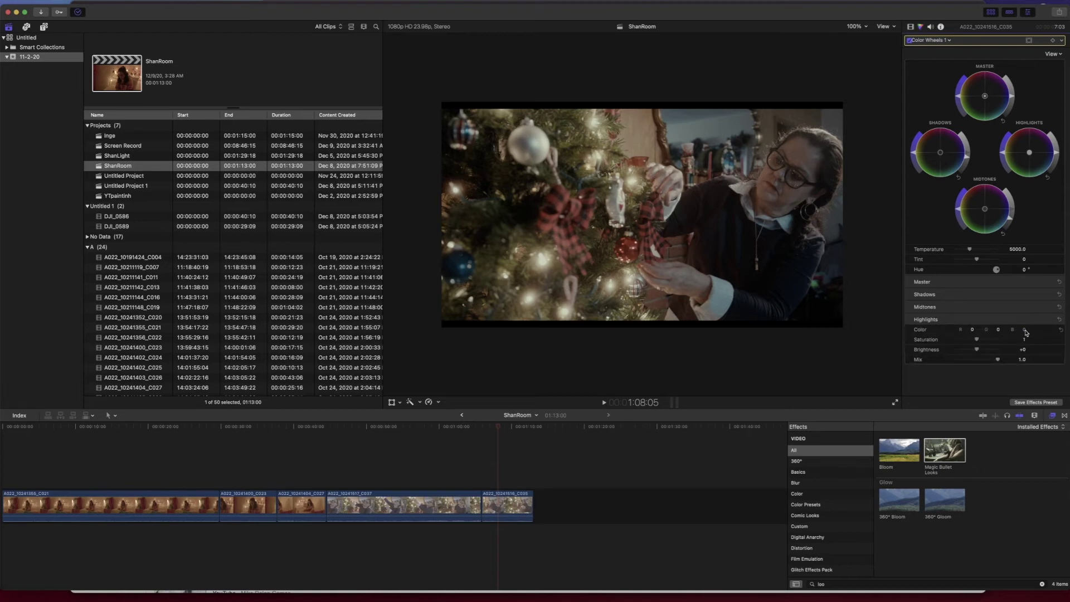
click(1050, 307)
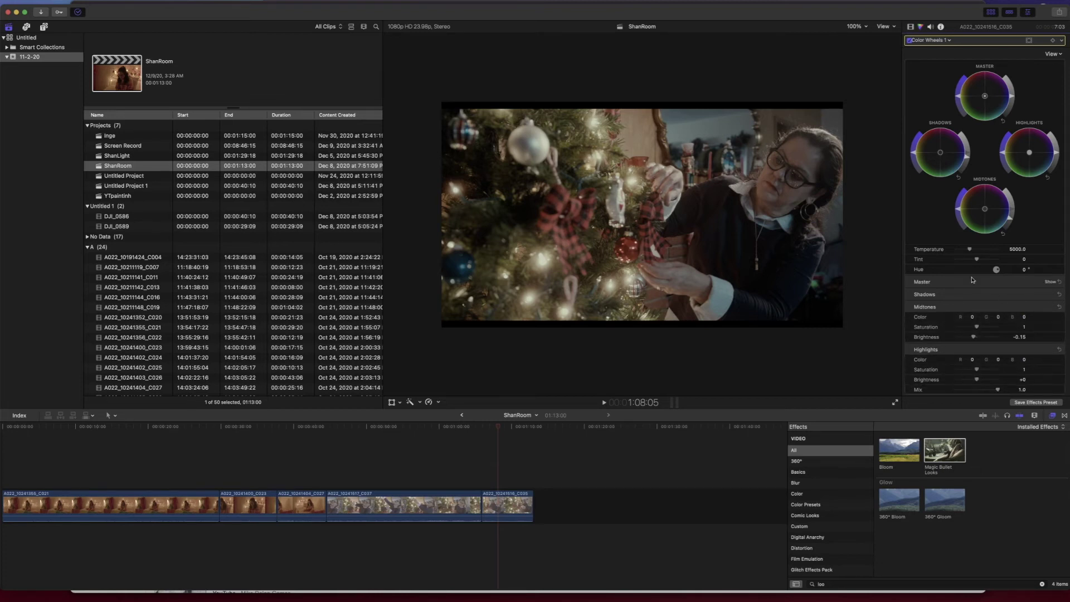
scroll(1003, 287, down, 1)
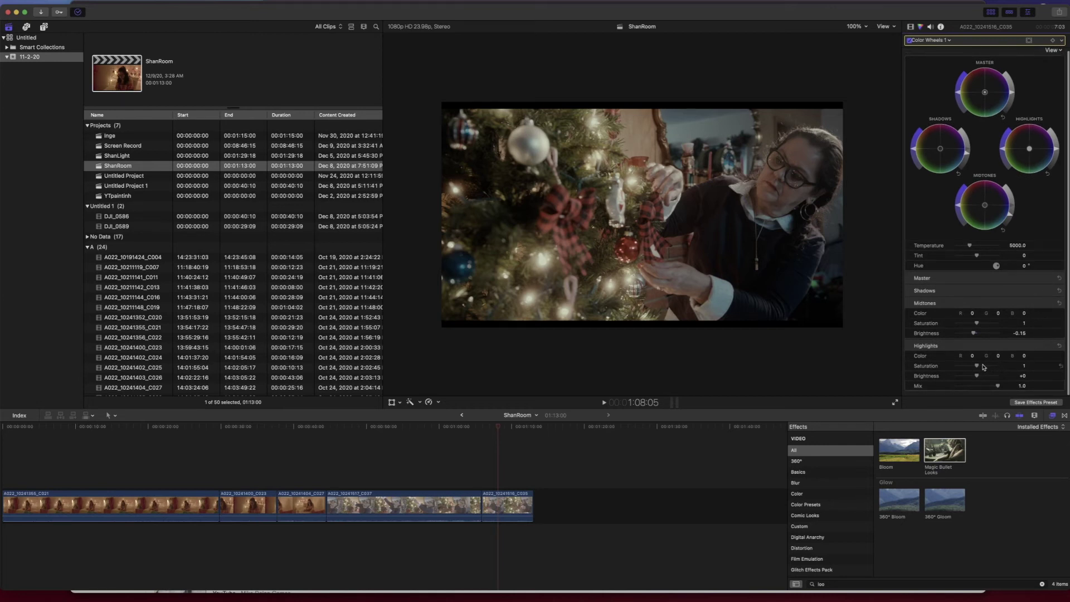
drag(977, 366, 990, 370)
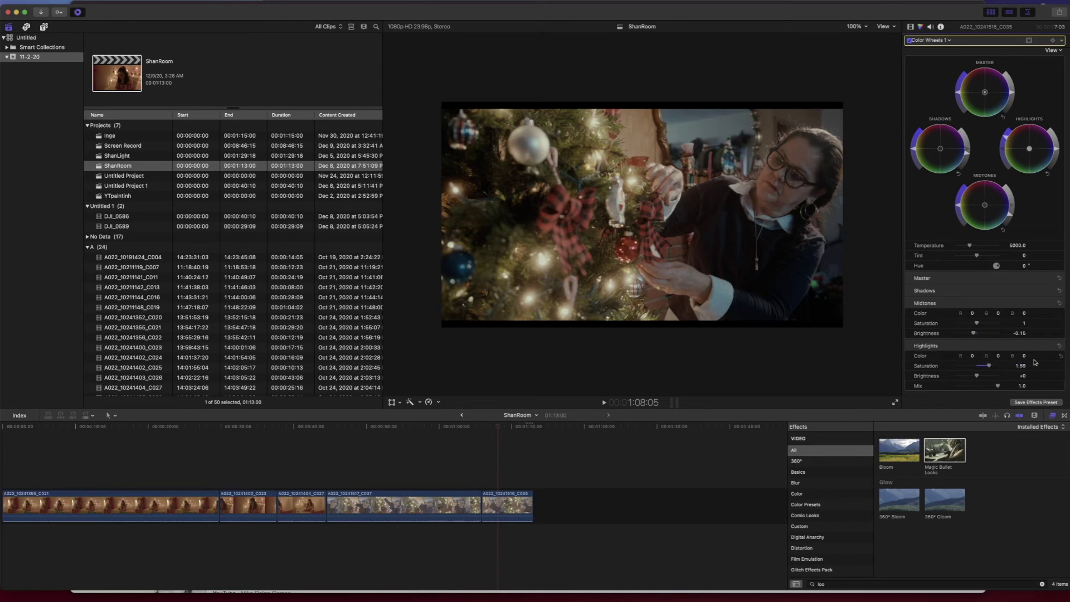
Set the Color Wheels 1 midtones saturation to 1.25.
click(1024, 324)
key(Return)
text(1.25)
key(Return)
Toggle all the clip's effects off and on three times to compare, ending with effects on.
click(911, 27)
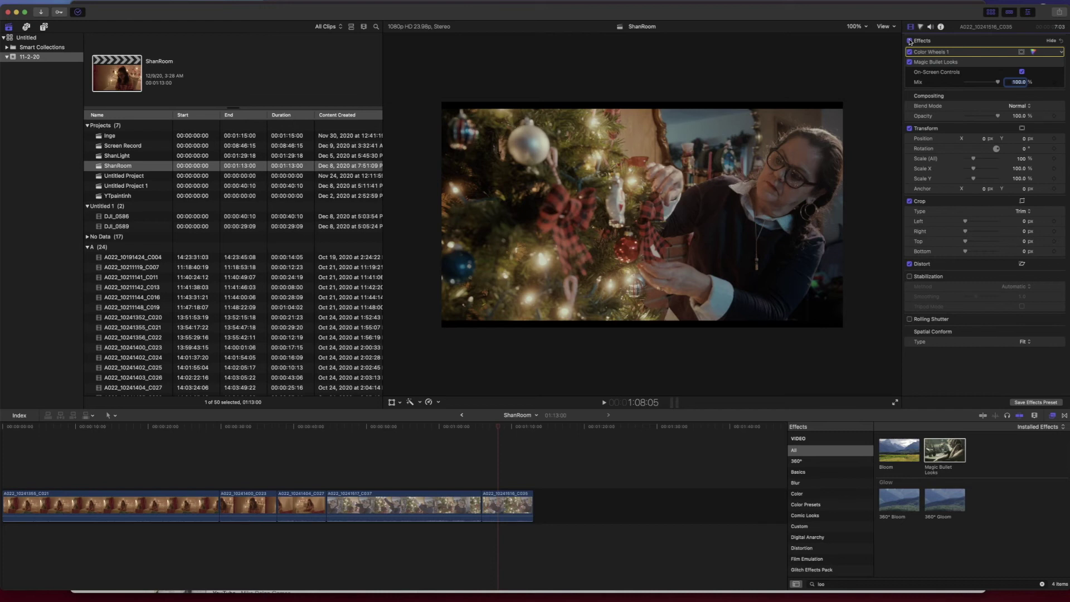
click(910, 41)
click(909, 41)
click(909, 41)
click(909, 41)
click(910, 41)
click(909, 41)
Play the Magic Bullet Looks preview in the viewer.
key(space)
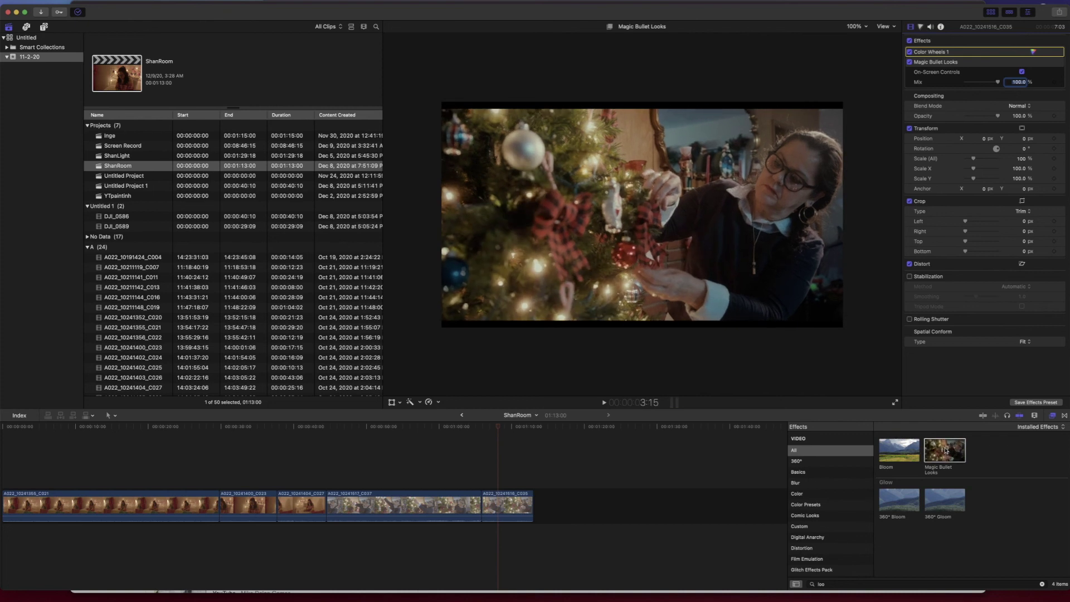